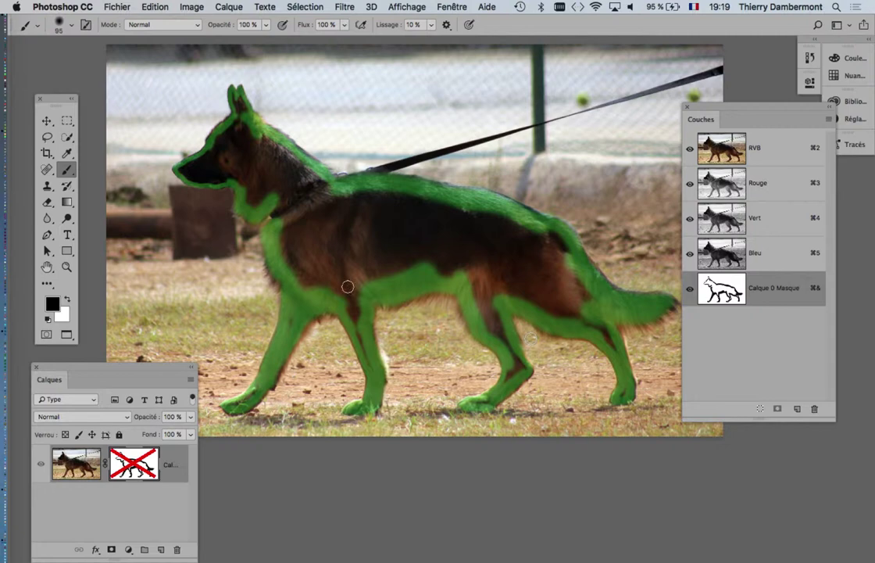
Step: Enable the Calque 0 layer mask and view it alone as a black dog outline on white
left_click_drag(746, 109, 643, 80)
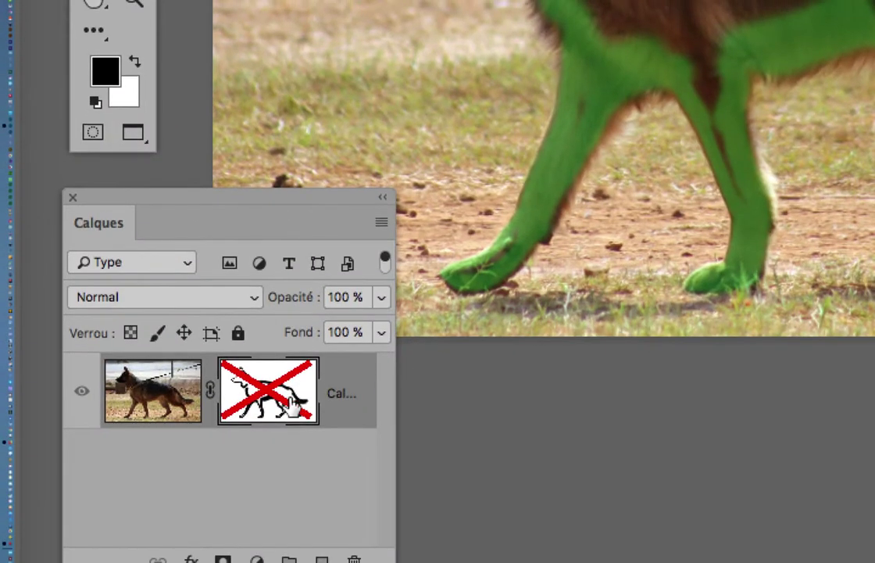
left_click(290, 406, "shift")
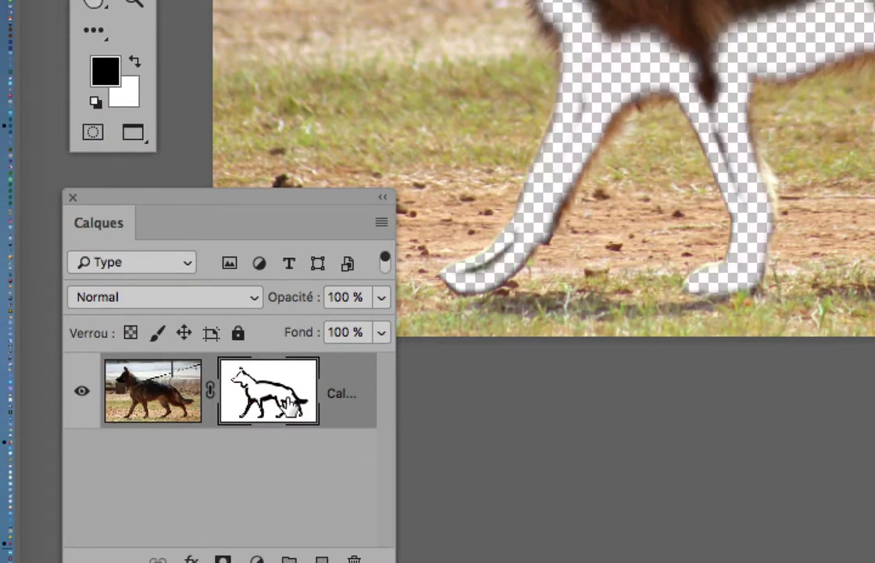
left_click(289, 406, "alt")
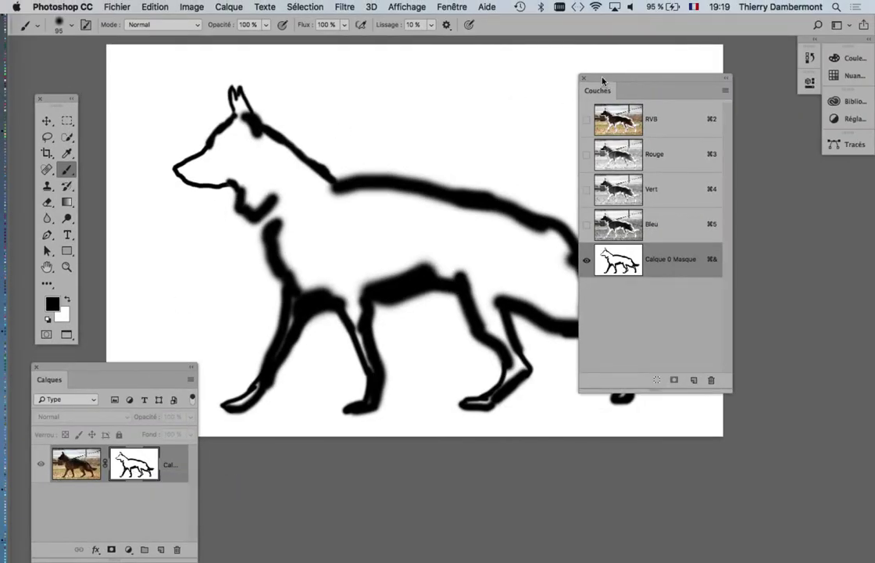
Step: Move the Couches panel below the canvas and collapse it to its tab, uncovering the tail
mouse_move(602, 80)
left_mouse_down()
mouse_move(713, 114)
mouse_move(702, 76)
left_mouse_up()
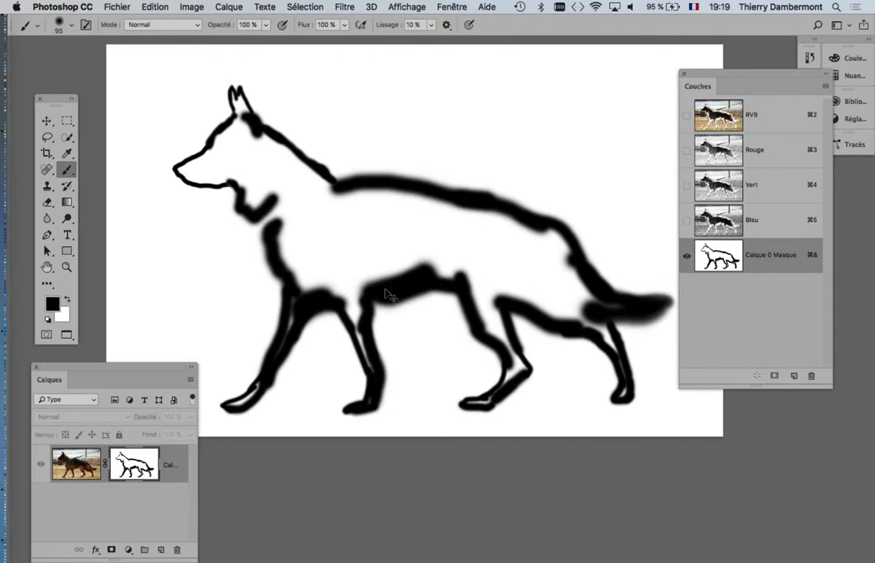
scroll(285, 216, "up", 3, "alt")
scroll(263, 223, "up", 3, "alt")
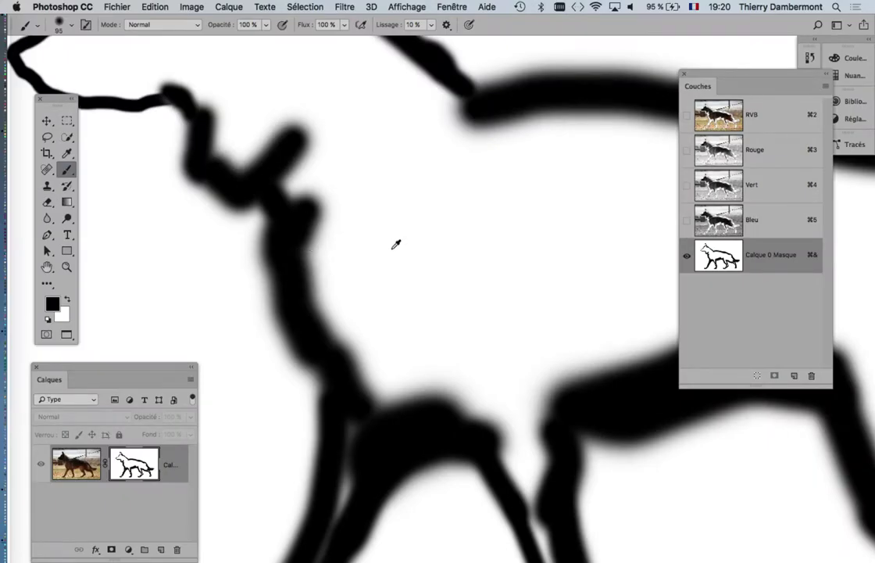
scroll(396, 247, "down", 2)
scroll(396, 254, "down", 2)
scroll(396, 257, "down", 2)
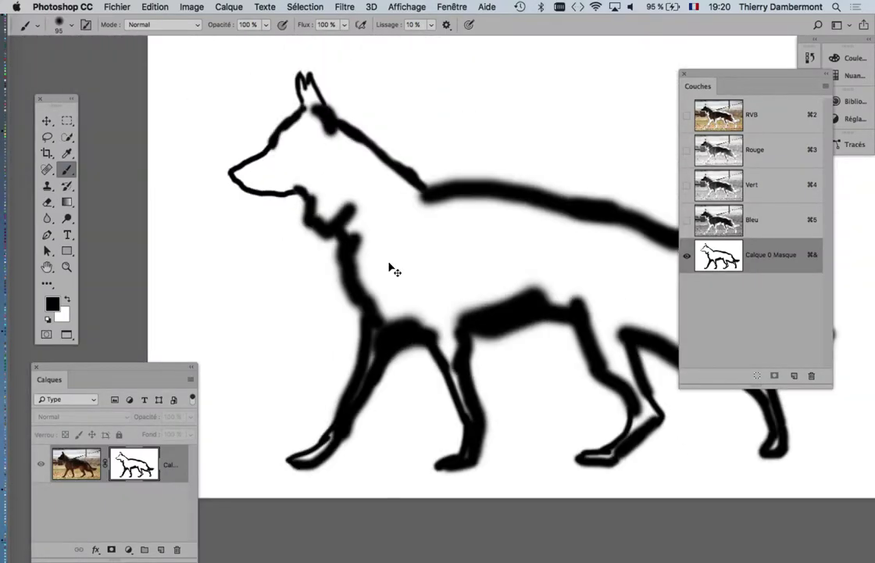
mouse_move(715, 76)
left_mouse_down()
mouse_move(817, 328)
mouse_move(657, 472)
left_mouse_up()
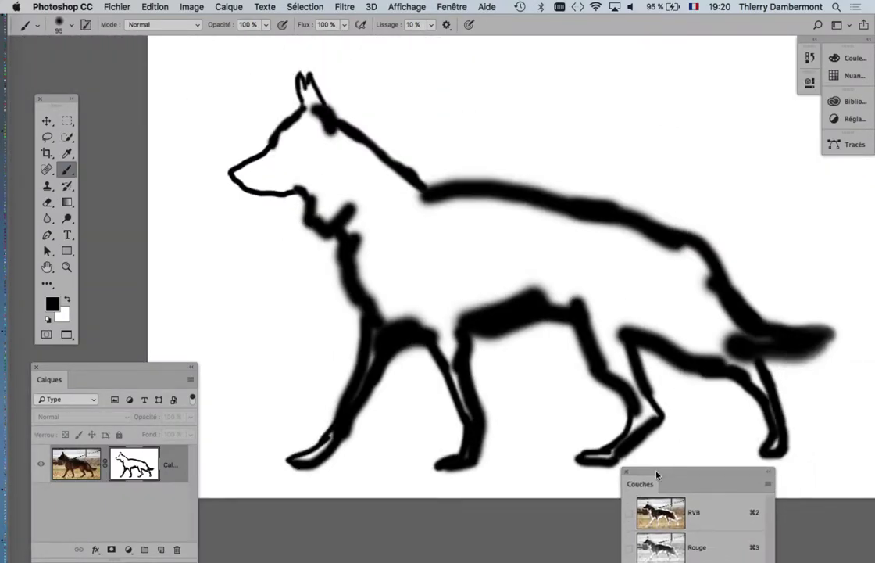
double_click(656, 474)
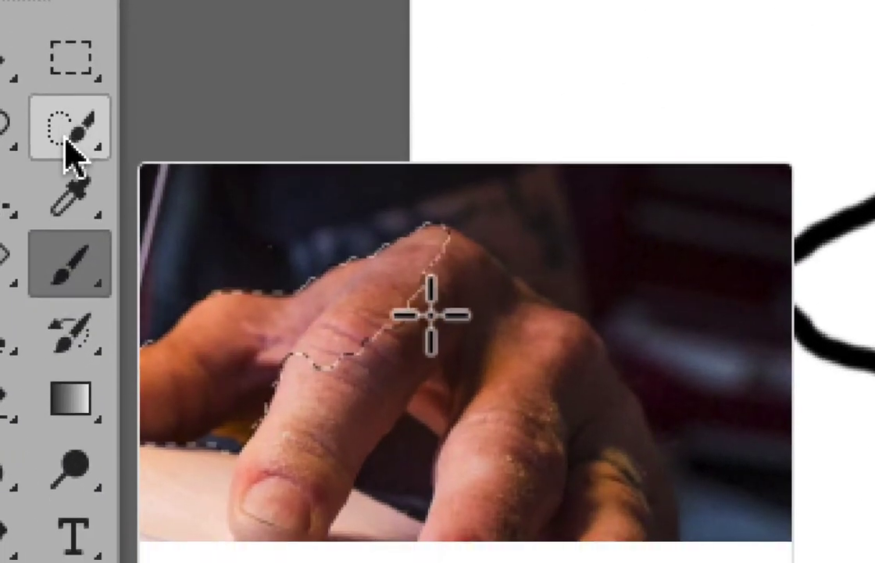
Step: Select the dog outline's white interior with the Magic Wand at tolerance 32
left_click(74, 149)
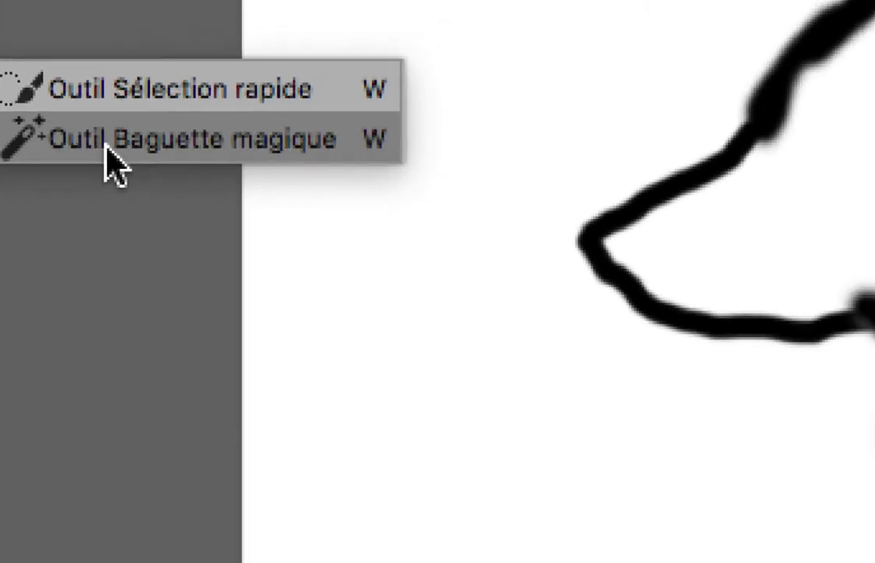
left_click(117, 157)
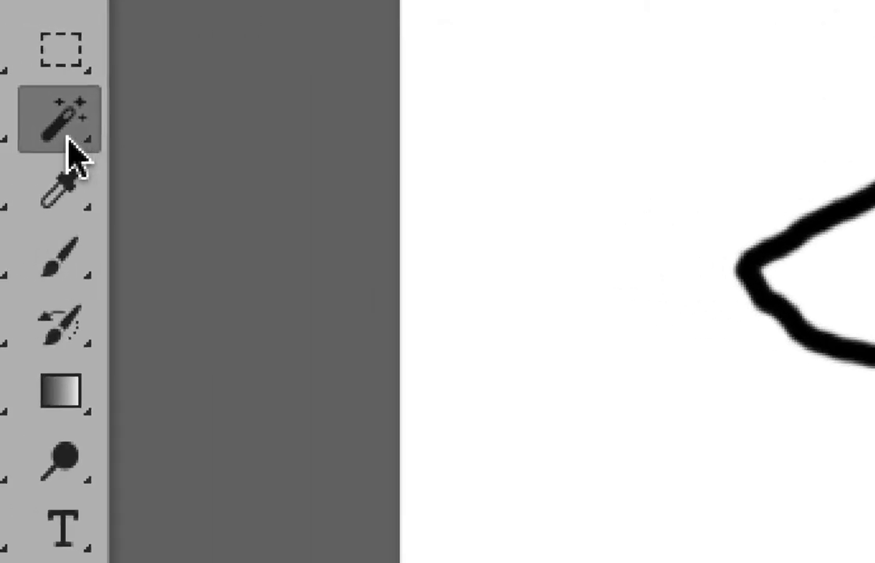
left_click(70, 152)
left_click(75, 143)
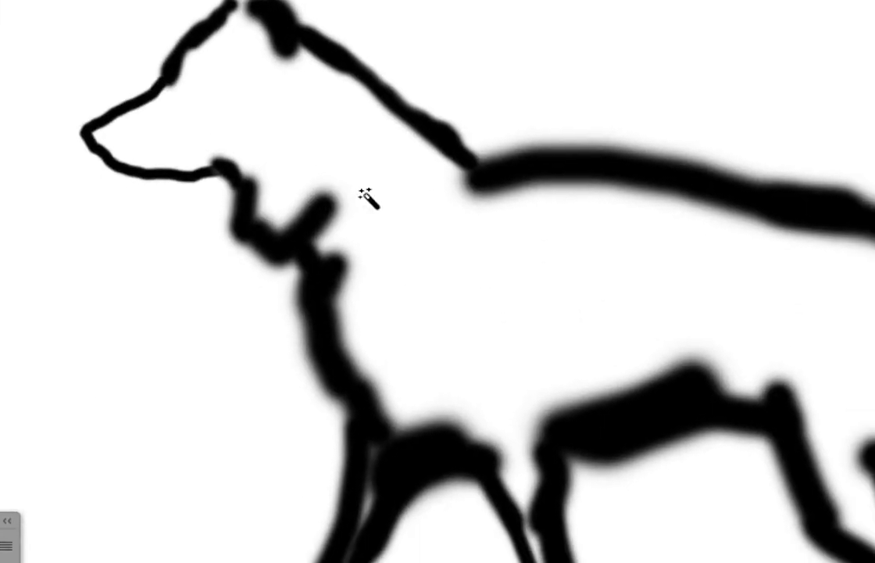
left_click(359, 180)
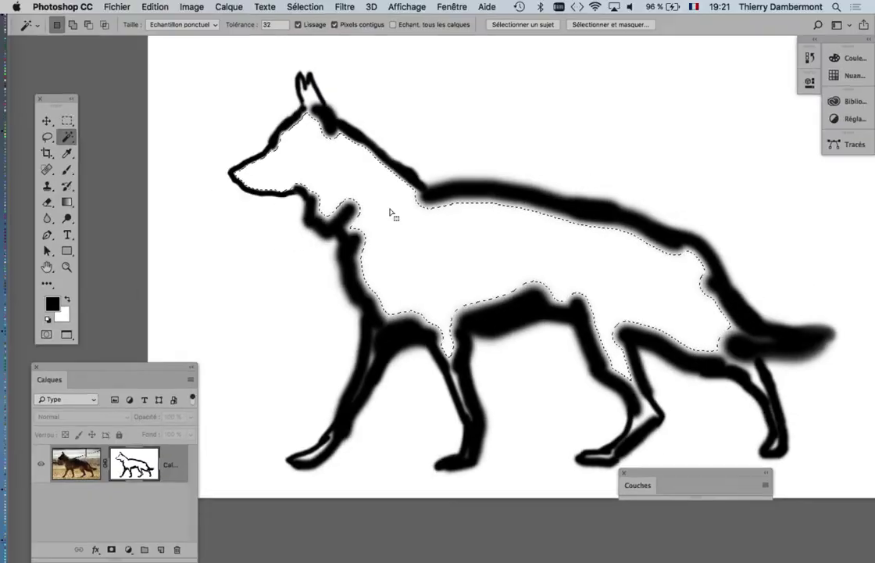
Step: Fill the selected dog interior with Noir using Edition > Remplir
left_click(155, 7)
left_click(205, 205)
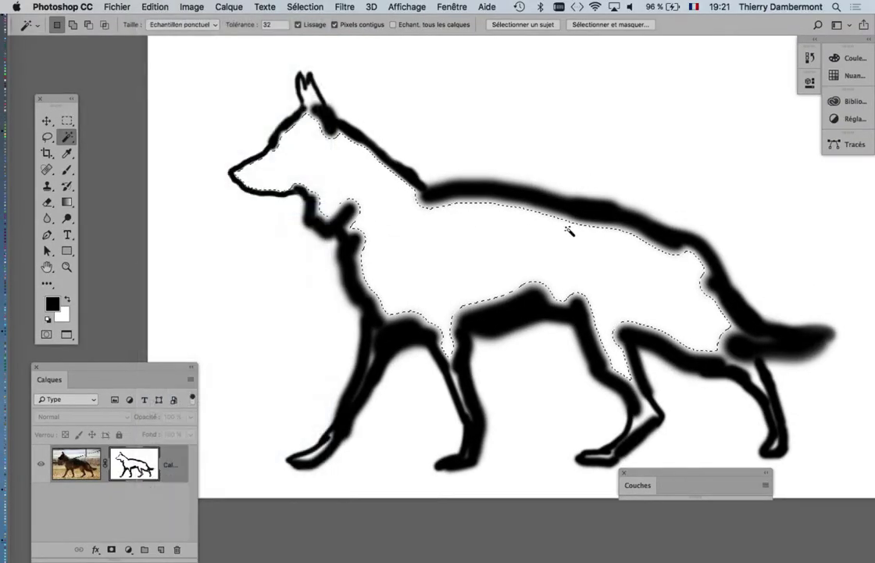
left_click_drag(450, 198, 600, 75)
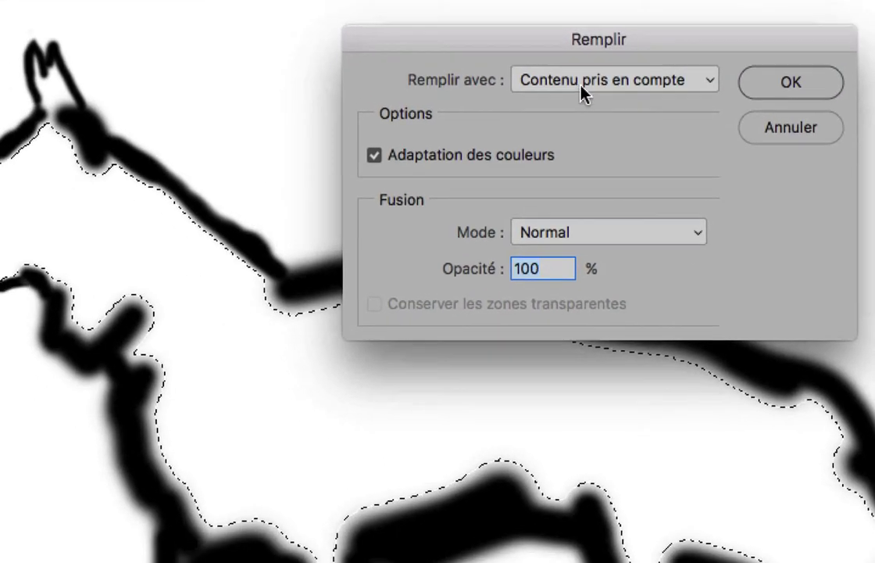
left_click(582, 94)
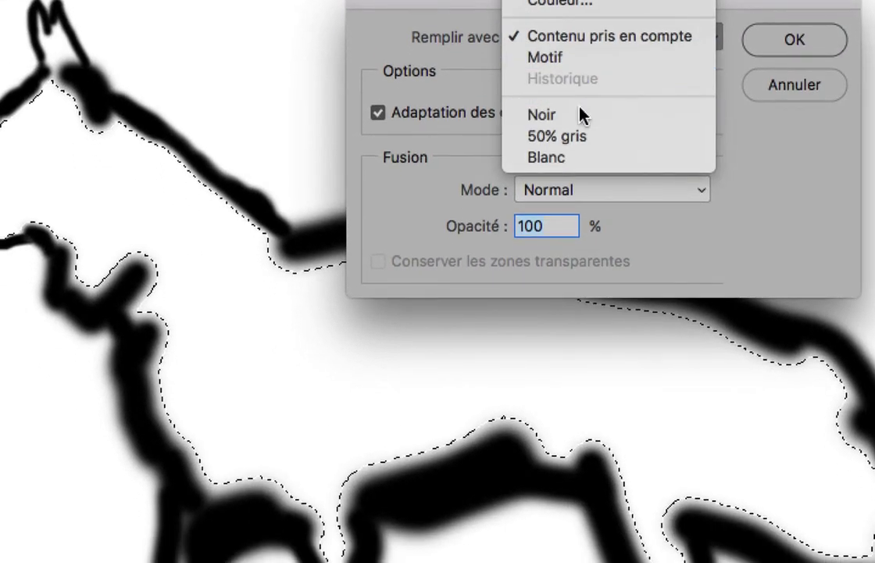
left_click(582, 116)
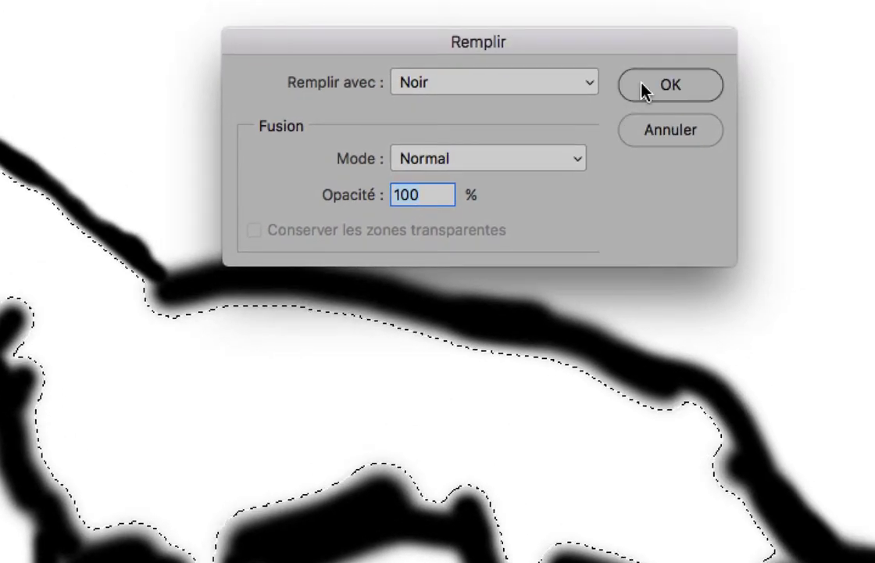
left_click(805, 6)
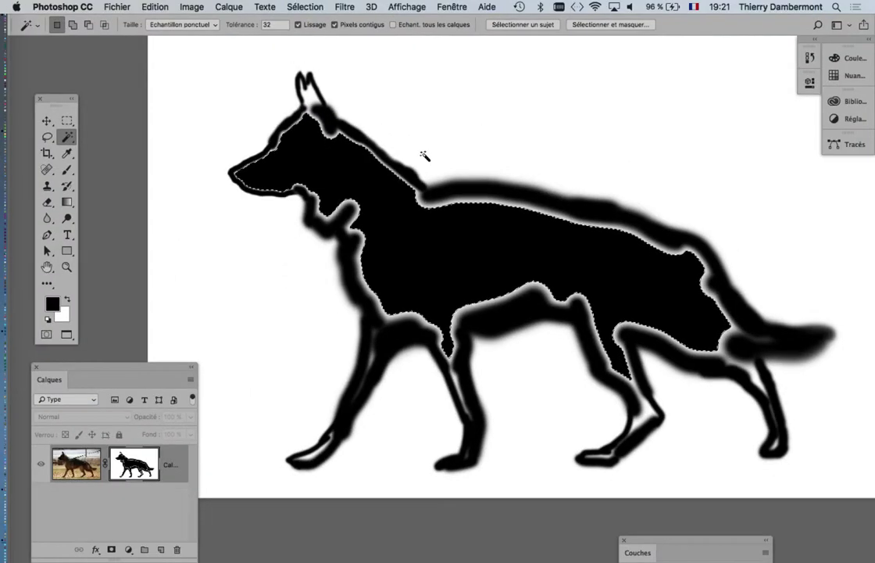
Step: Toggle the black fill with undo and redo to compare, leaving it undone
key("BackSpace")
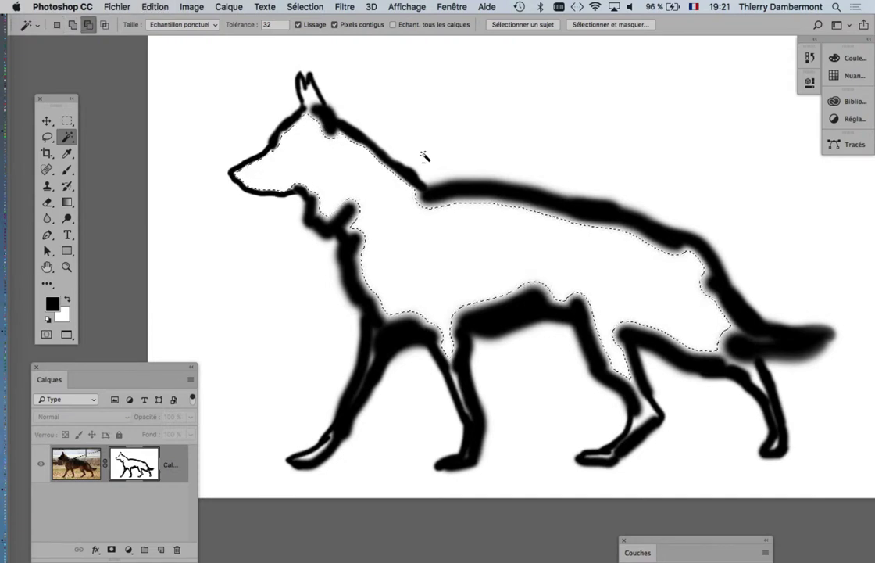
key("alt+BackSpace")
key("ctrl+BackSpace")
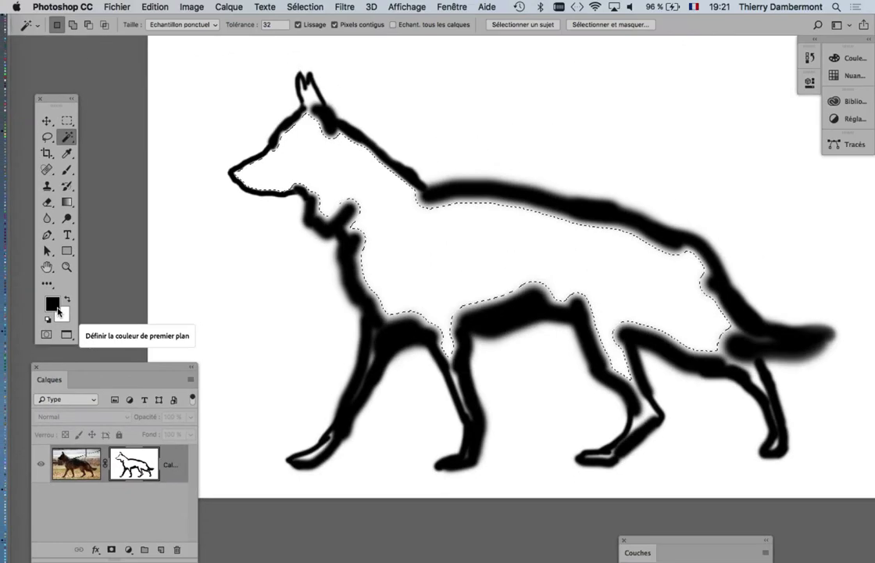
key("alt+BackSpace")
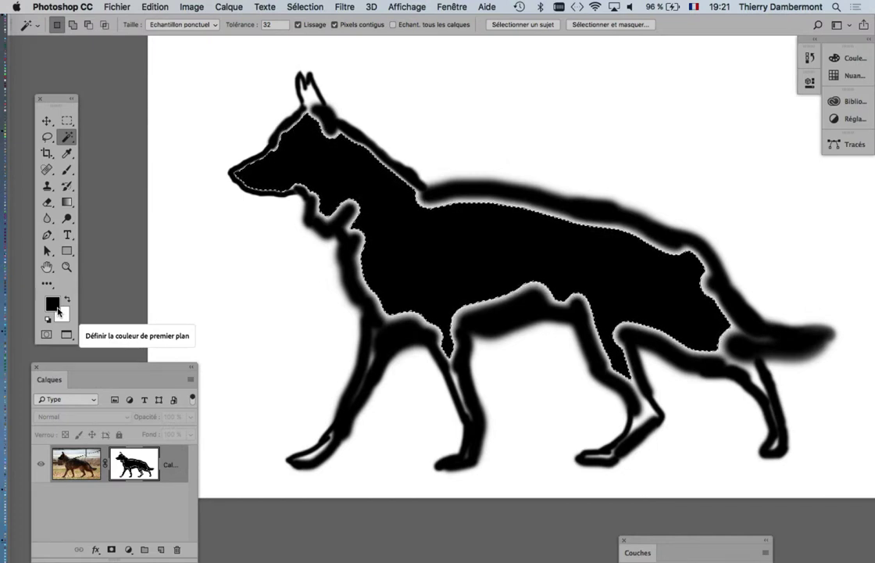
key("ctrl+BackSpace")
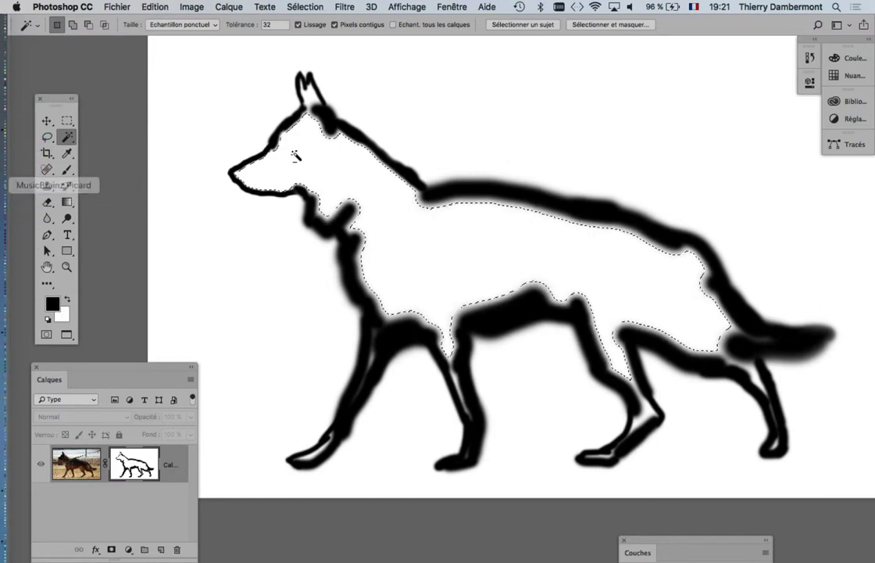
Step: Zoom in on the dog's head outline and bring up the Sélection menu
scroll(291, 149, "up", 2, "alt")
scroll(291, 149, "up", 3, "alt")
scroll(302, 180, "up", 1, "alt")
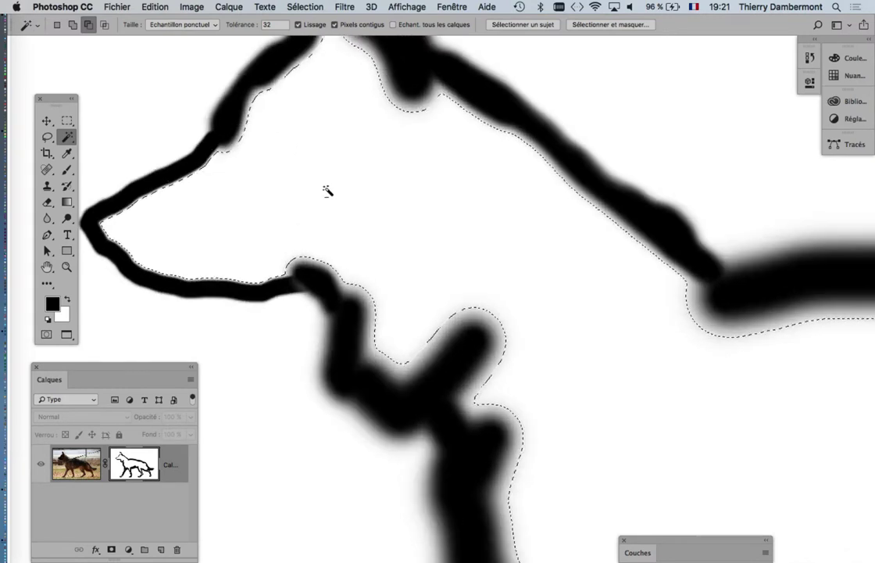
left_click_drag(319, 181, 421, 224)
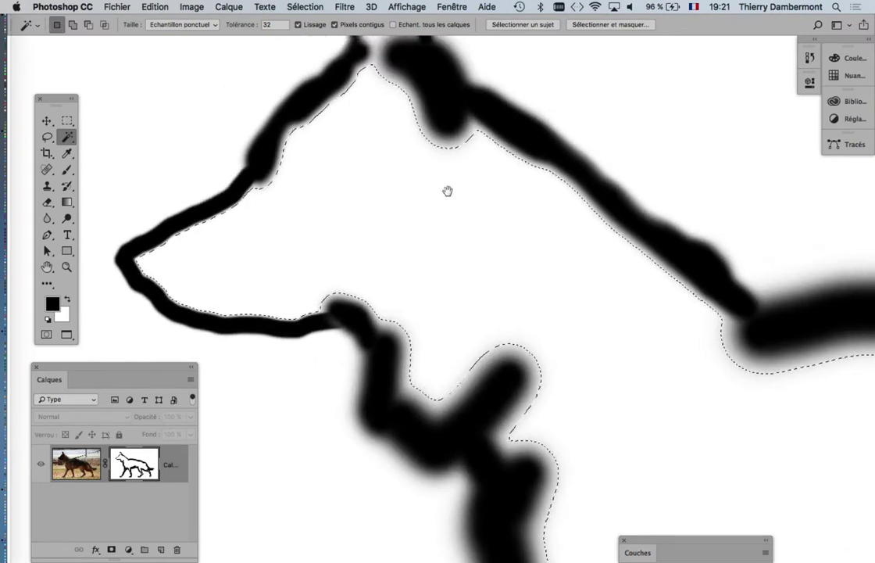
left_click_drag(424, 182, 453, 239)
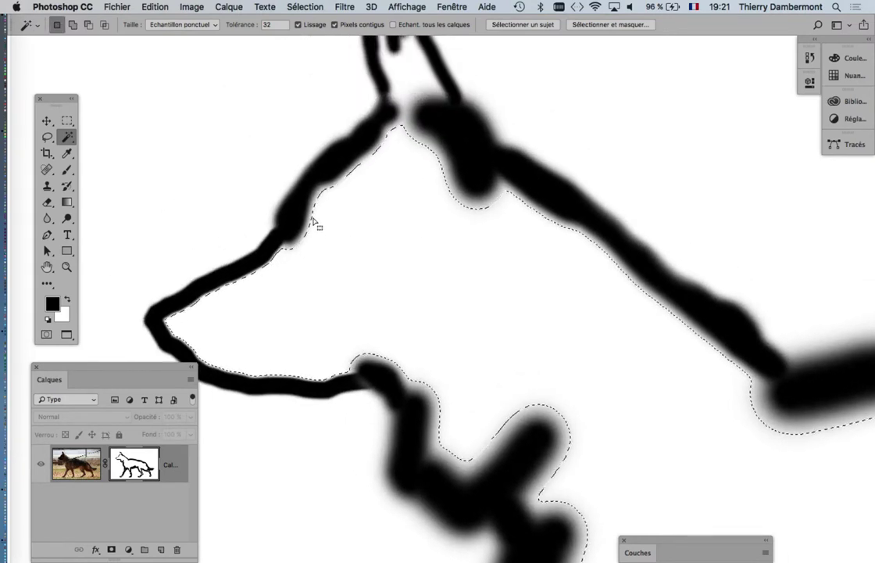
left_click(305, 6)
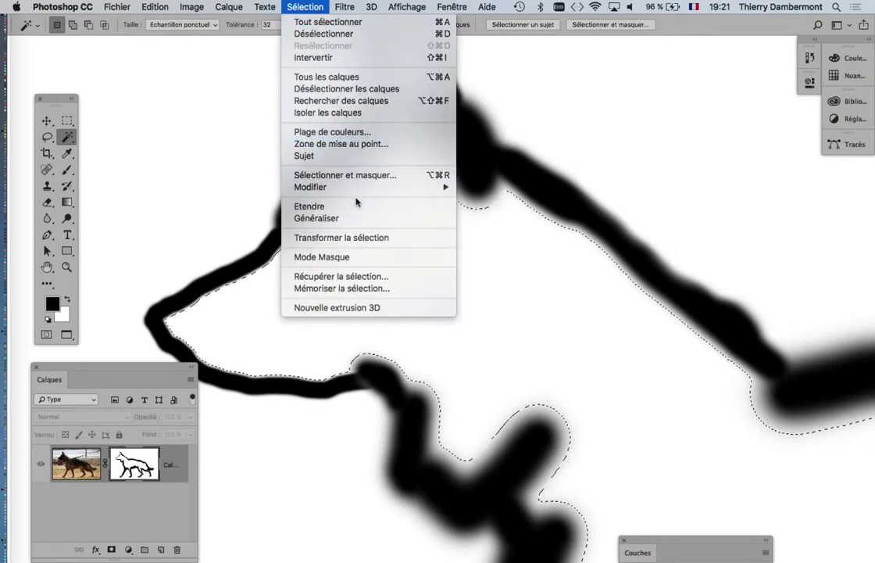
mouse_move(92, 163)
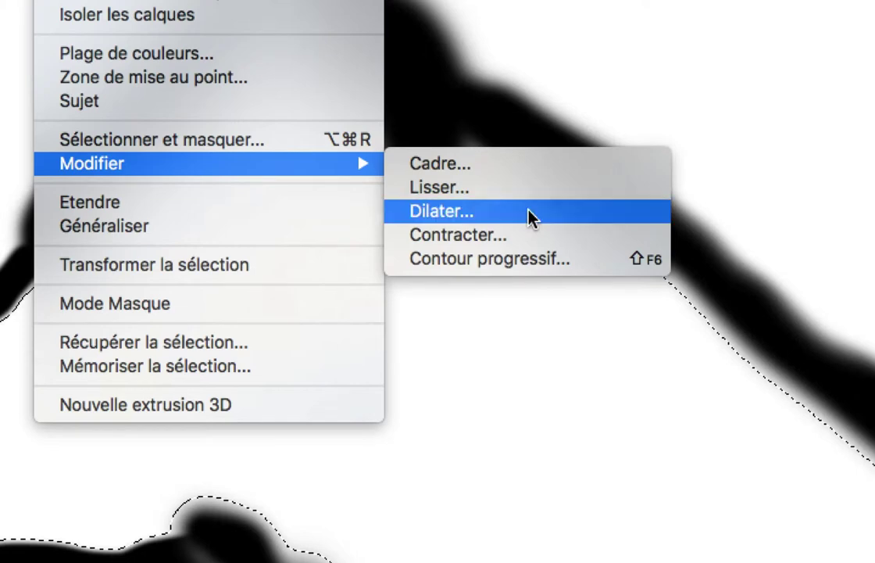
Step: Expand the selection by 8 pixels, then reselect the dog's white interior
left_click(529, 212)
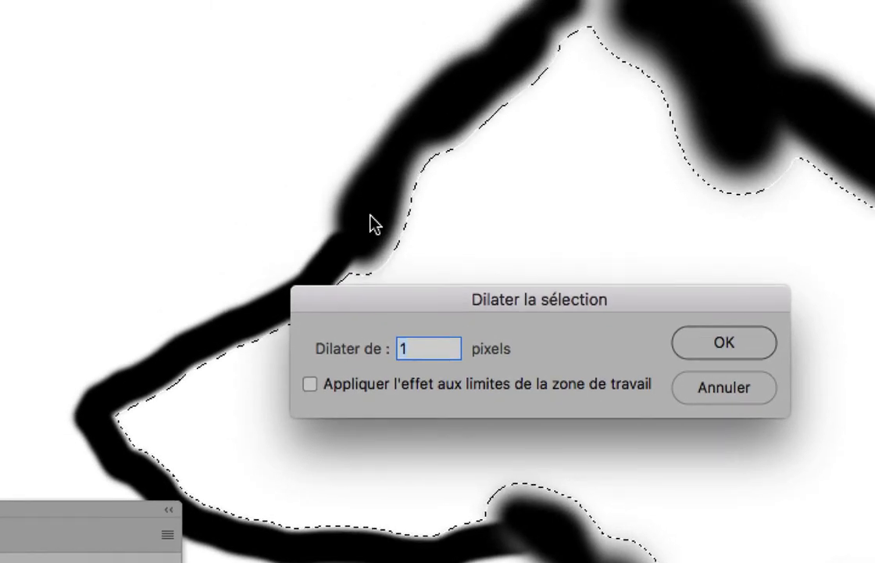
type("8")
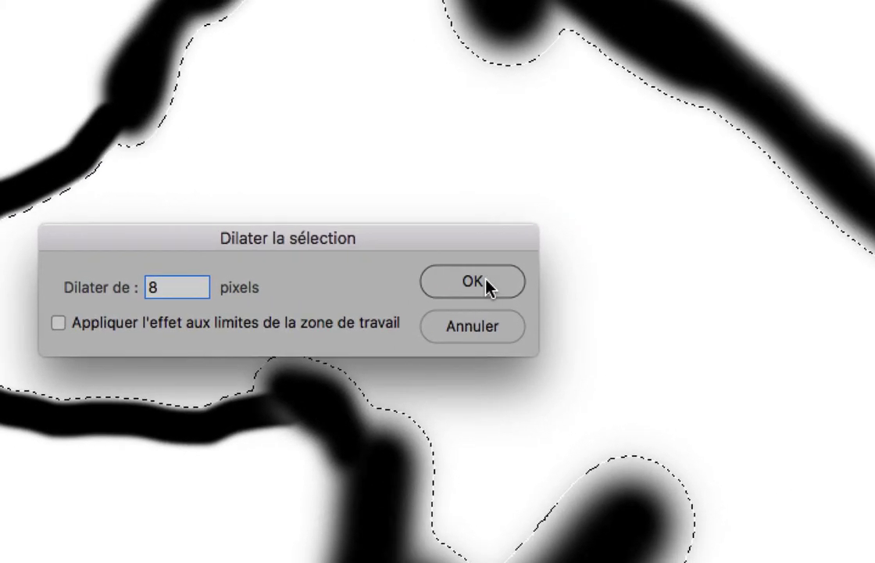
left_click(603, 313)
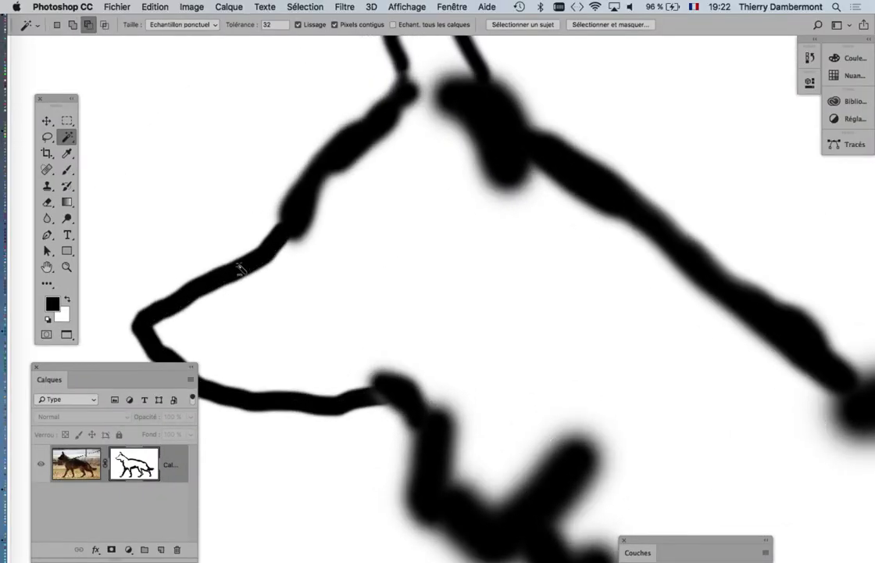
scroll(303, 263, "up", 2)
left_click(288, 261, "alt")
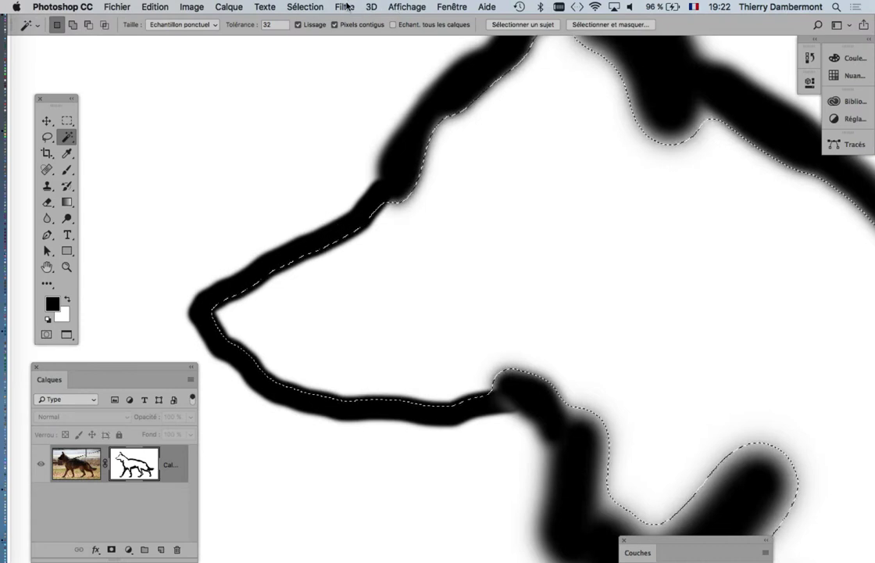
Step: Expand the reselected interior by 8 pixels again and check the edges at ears and chin
left_click(301, 7)
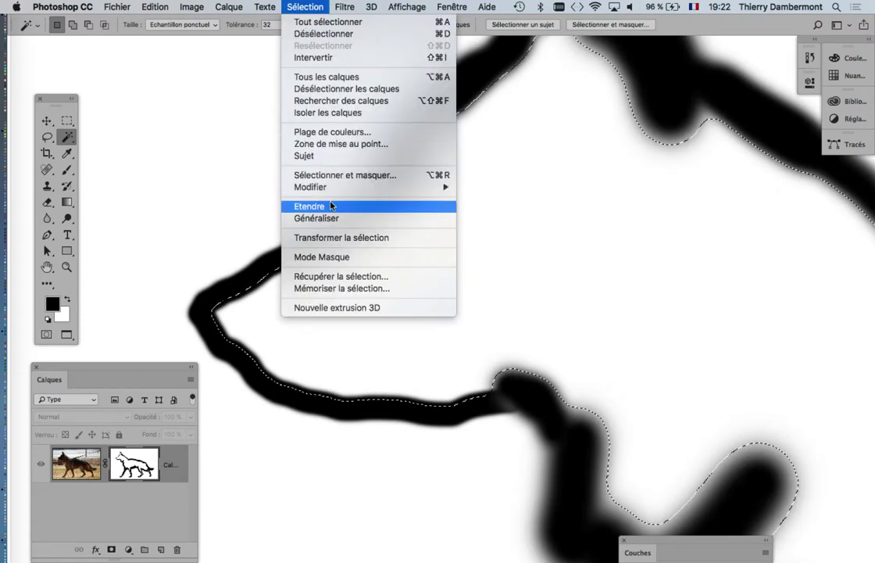
left_click(536, 210)
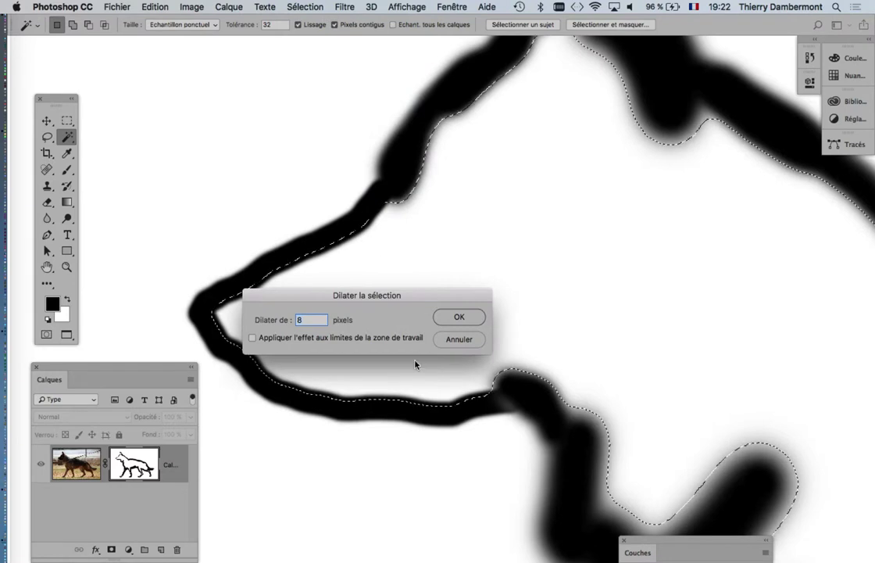
left_click(453, 319)
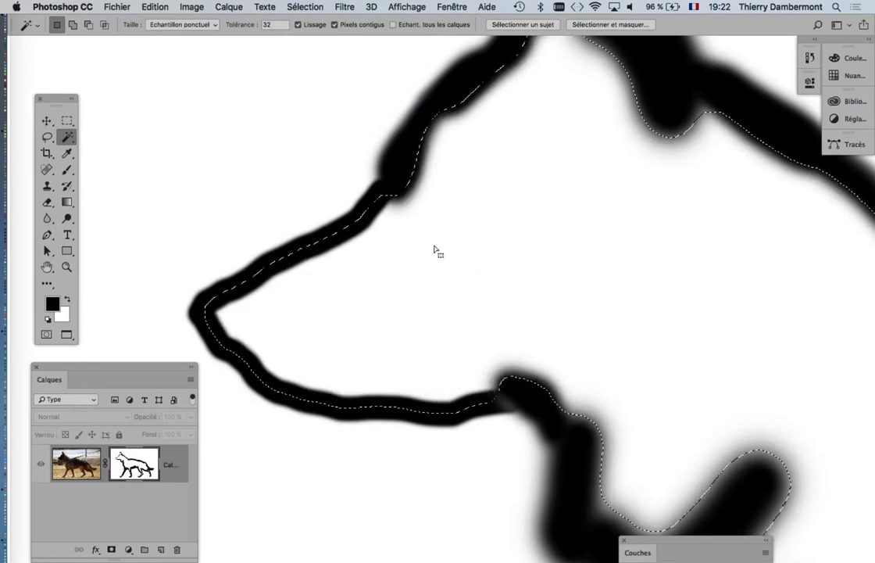
left_click_drag(462, 182, 378, 399)
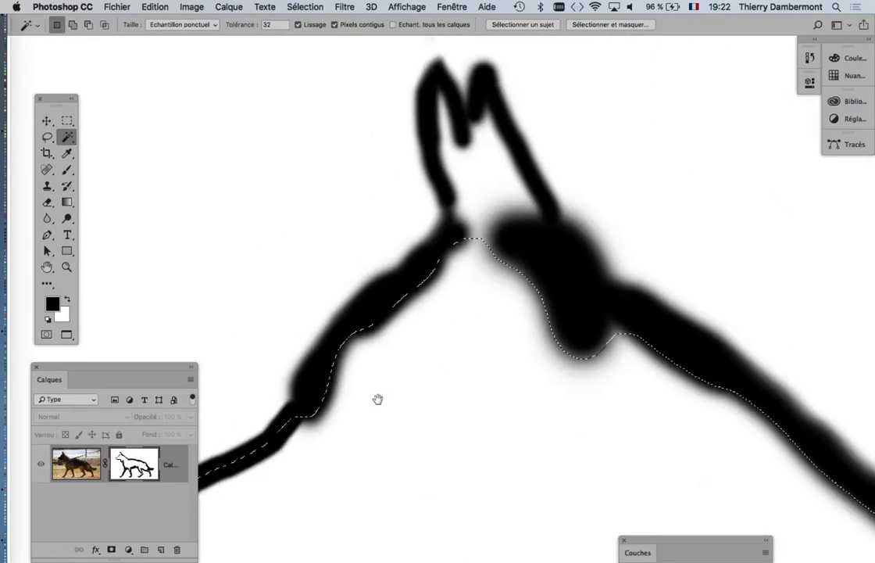
left_click_drag(401, 348, 453, 226)
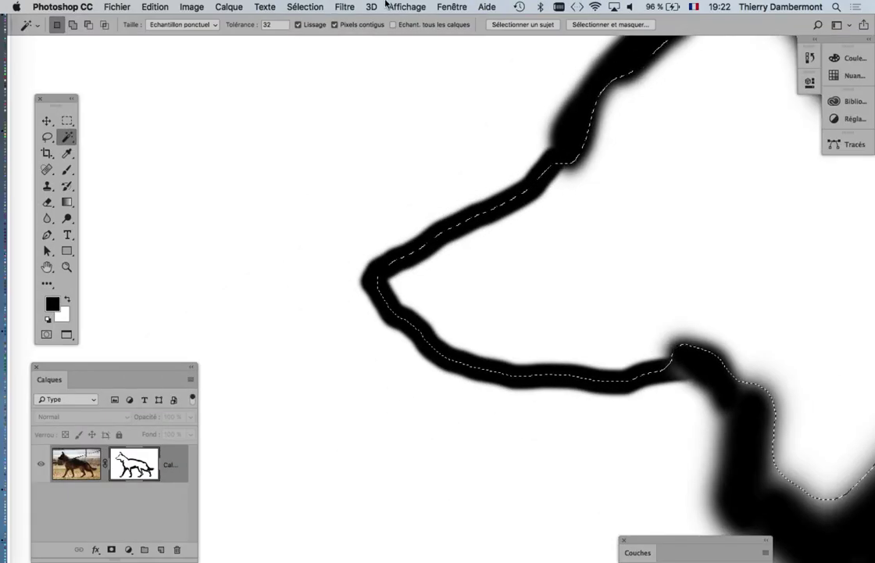
left_click(305, 6)
mouse_move(344, 188)
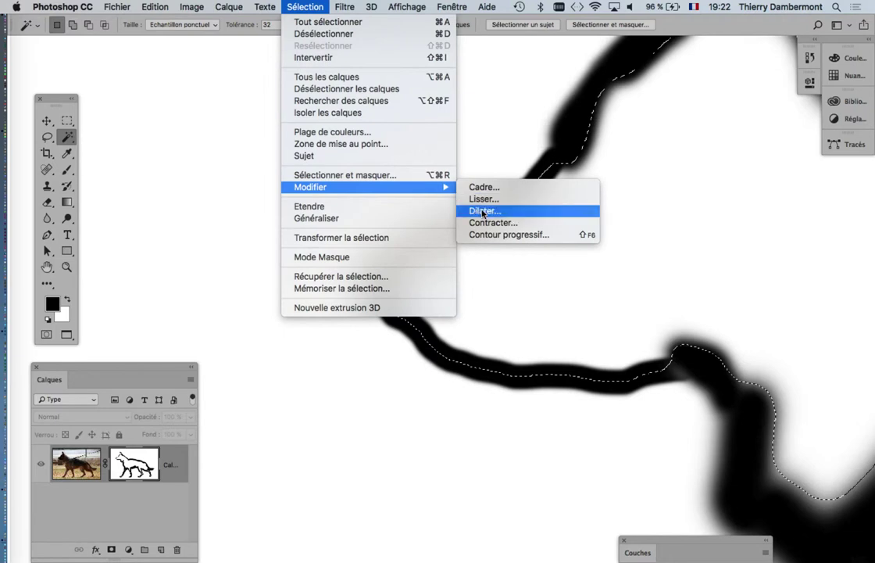
Step: Expand the dog selection by a further 4 pixels in Dilater la sélection
left_click(484, 210)
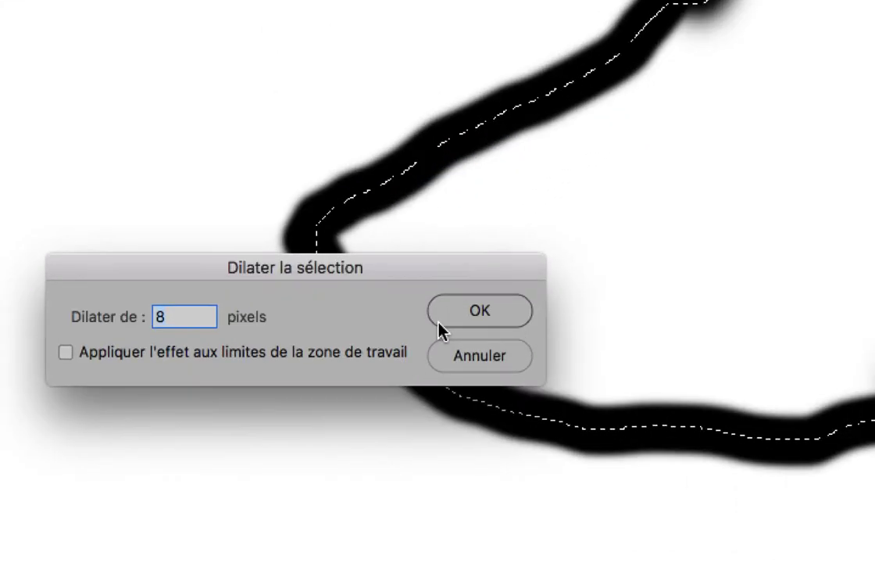
type("4")
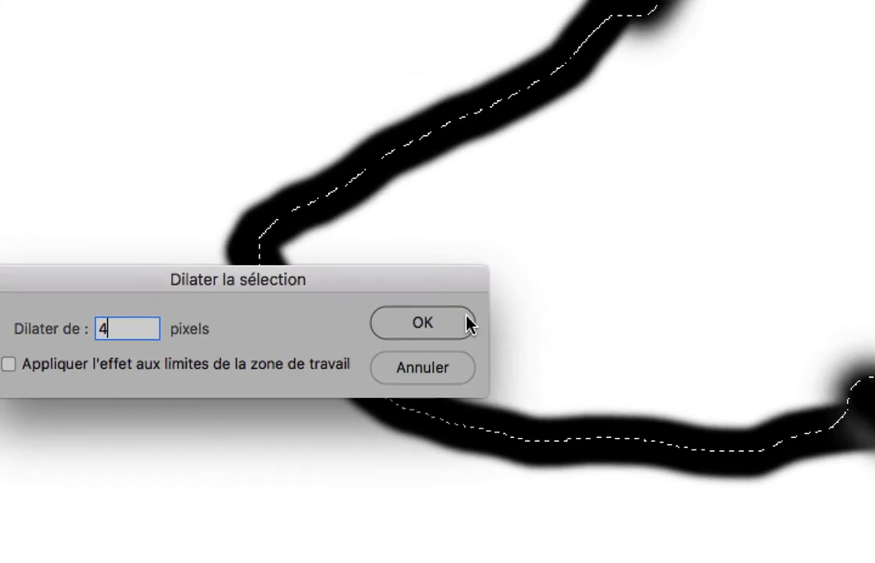
left_click(467, 324)
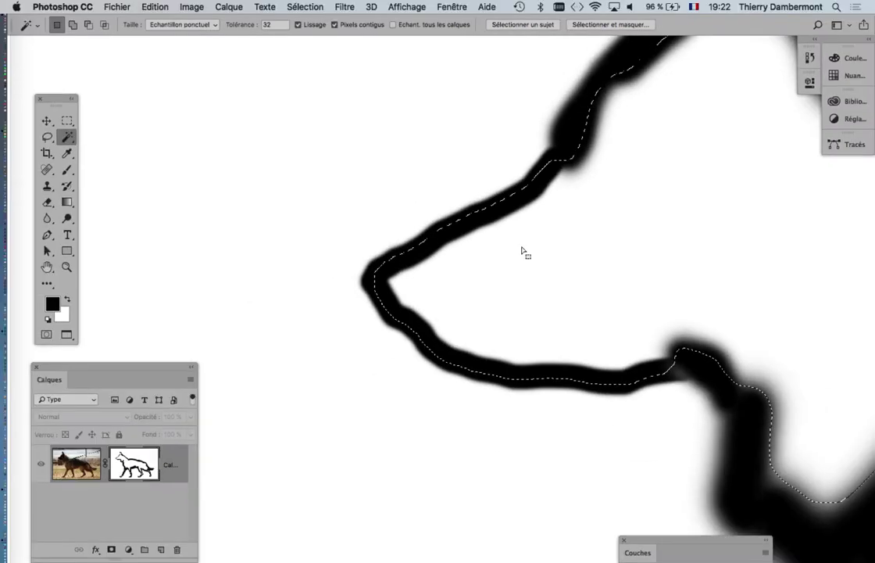
Step: Pan around the dog's body and fill the selection with the black foreground colour
scroll(478, 251, "down", 2)
scroll(479, 252, "down", 2)
left_click_drag(590, 303, 341, 199)
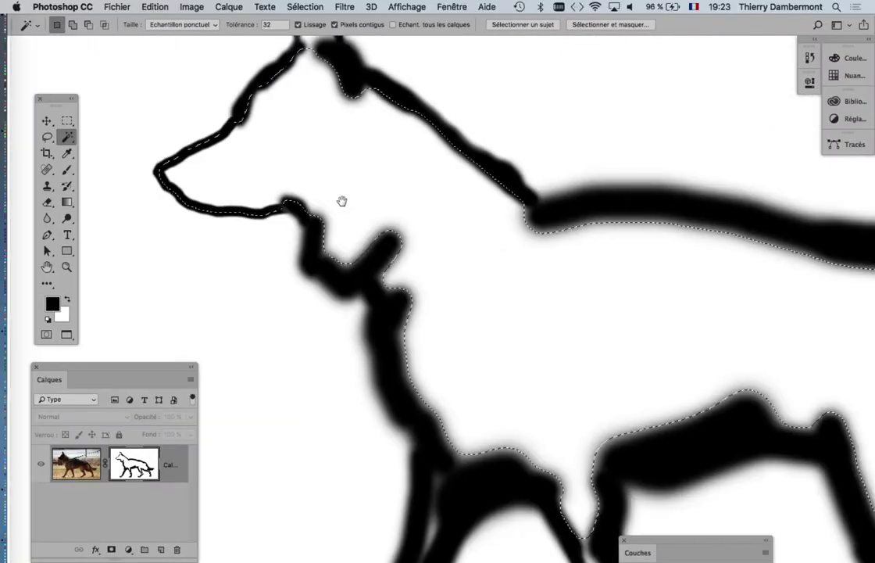
scroll(341, 200, "down", 3)
scroll(390, 255, "up", 3)
scroll(407, 256, "down", 2)
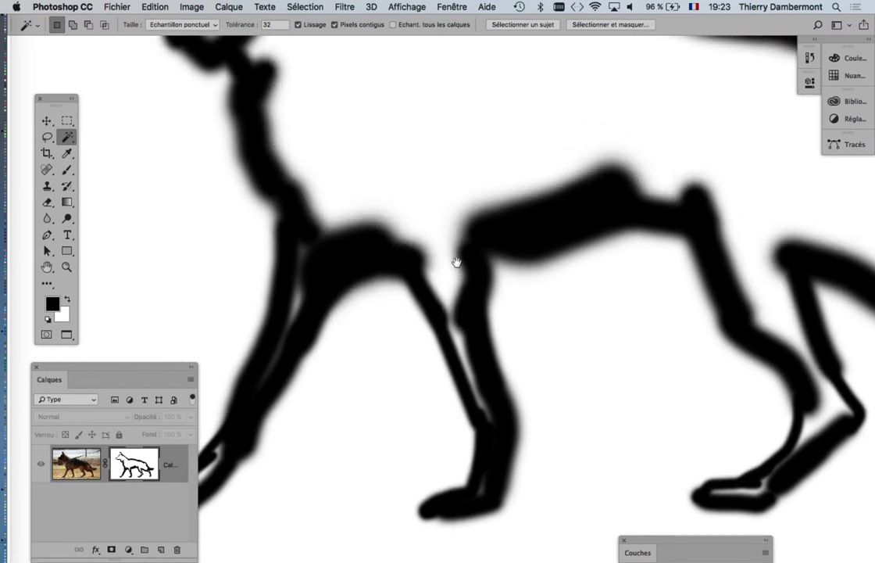
scroll(491, 308, "up", 5)
scroll(491, 308, "left", 5)
scroll(479, 284, "down", 2)
left_click(348, 239)
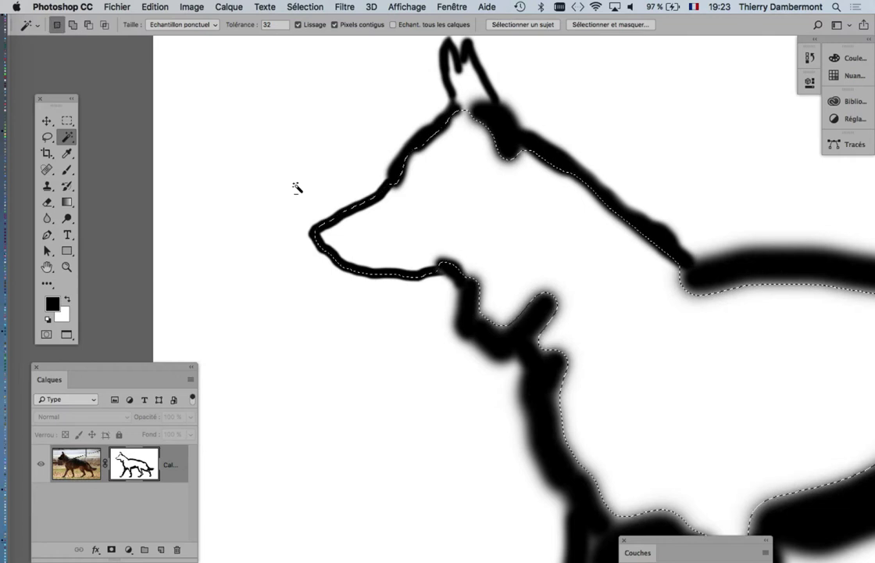
key("alt+BackSpace")
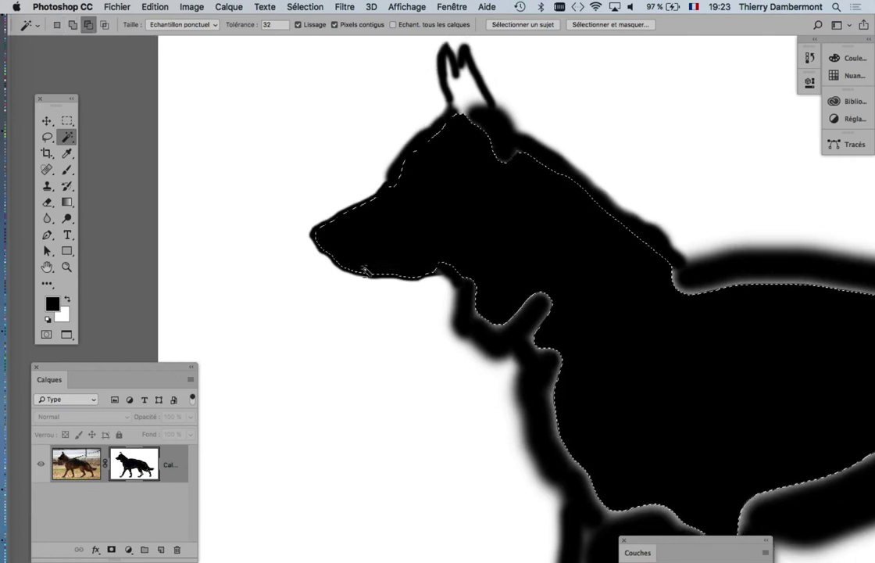
Step: Centre the whole dog in view and clear the selection with Désélectionner
scroll(364, 279, "down", 2)
scroll(364, 279, "down", 2)
scroll(364, 279, "down", 2)
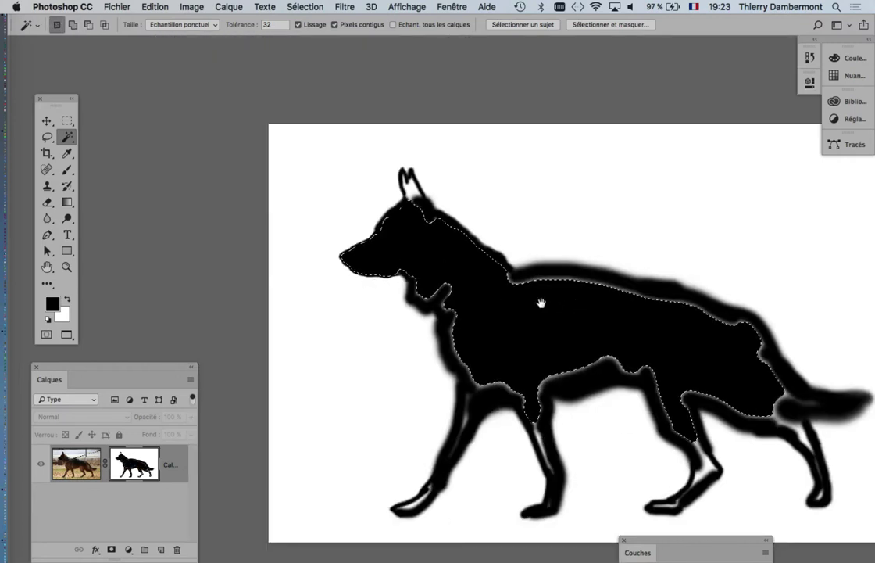
left_click_drag(541, 303, 464, 257)
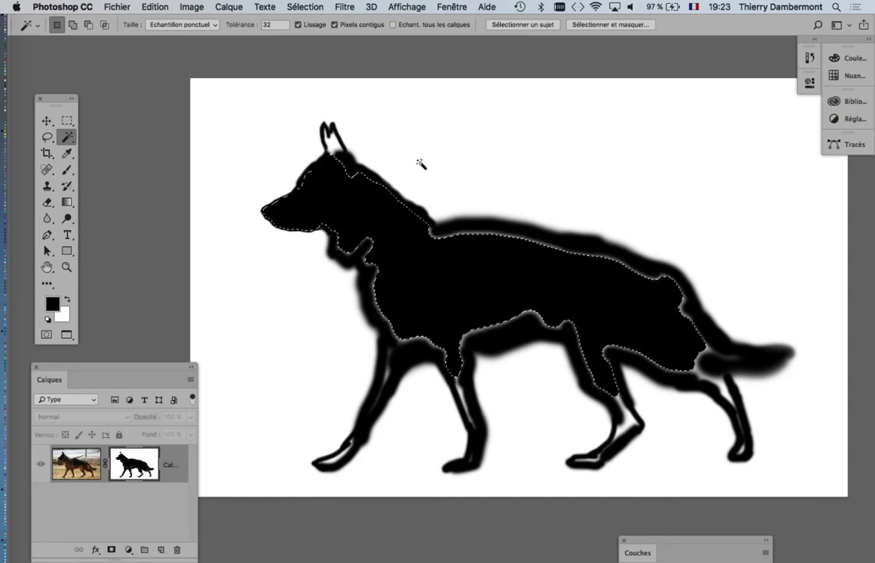
left_click(304, 6)
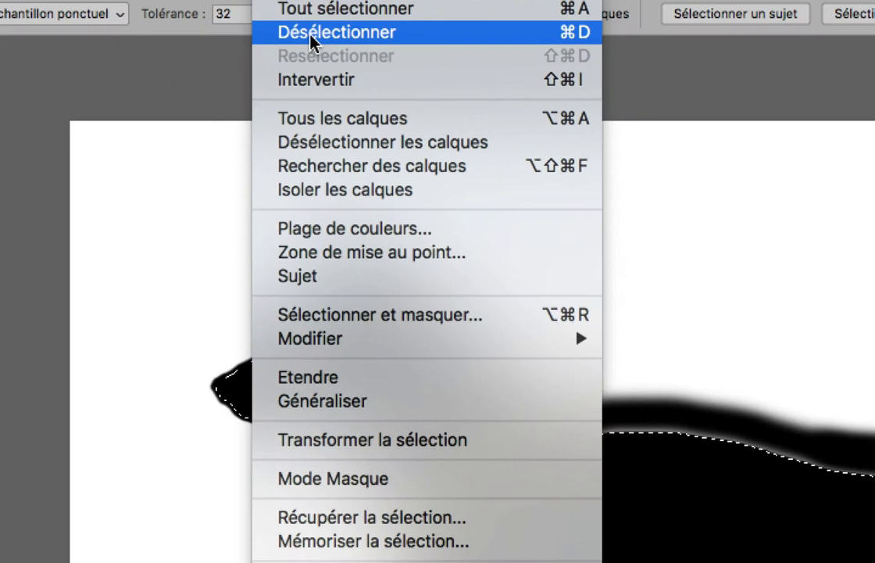
left_click(311, 36)
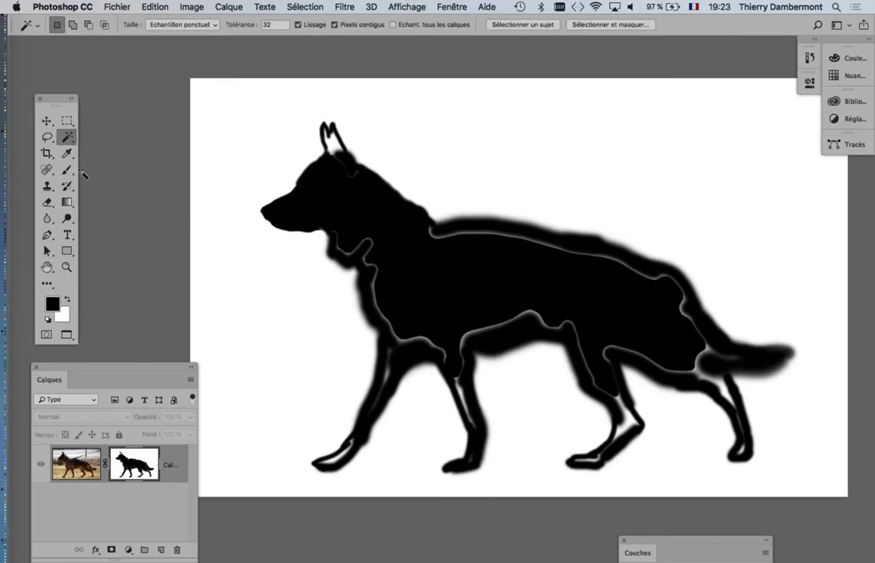
Step: Paint with a smaller black brush over the soft neck, chest, body and leg edges
left_click(70, 170)
scroll(437, 246, "up", 2)
scroll(358, 209, "up", 2)
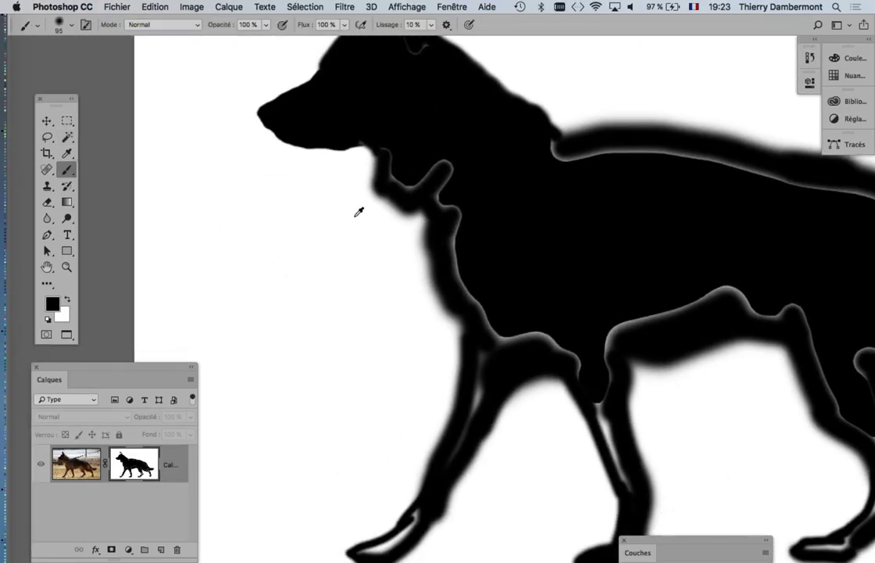
scroll(383, 195, "up", 2)
scroll(395, 187, "down", 2)
left_click_drag(313, 219, 286, 209)
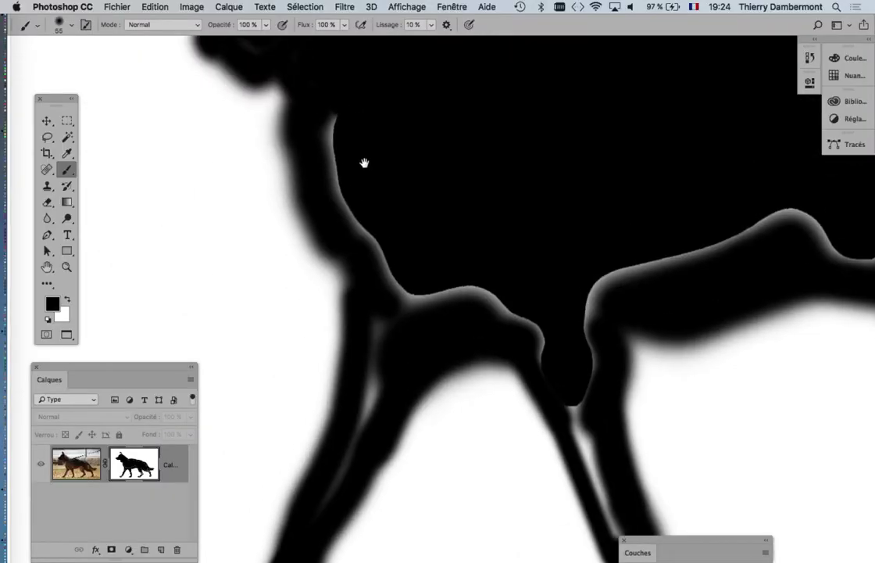
mouse_move(328, 137)
left_mouse_down()
mouse_move(345, 197)
mouse_move(509, 314)
left_mouse_up()
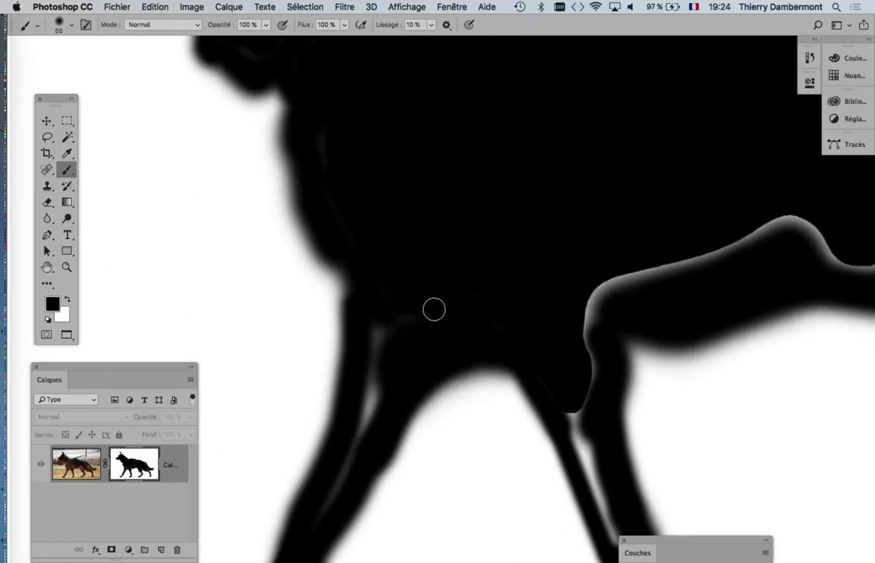
mouse_move(372, 444)
left_mouse_down()
mouse_move(498, 234)
mouse_move(516, 275)
left_mouse_up()
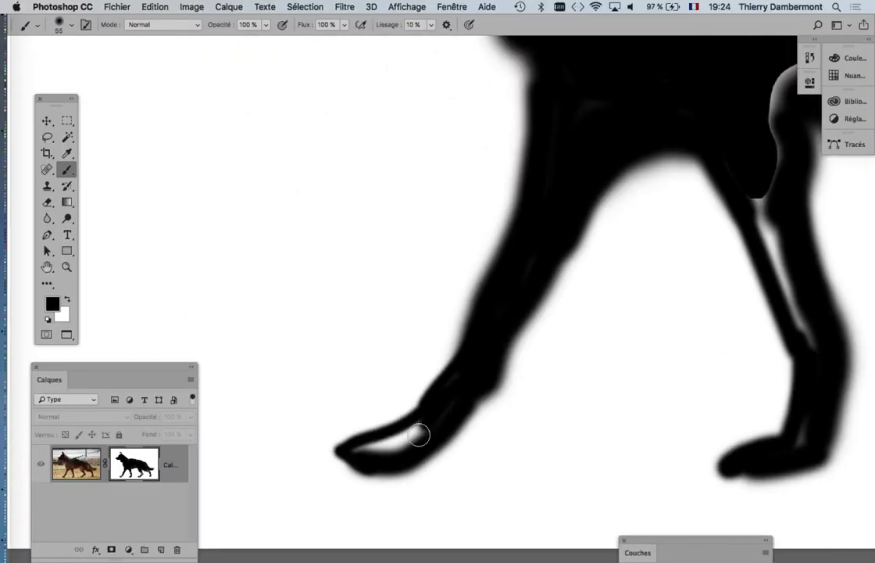
left_click_drag(766, 223, 587, 200)
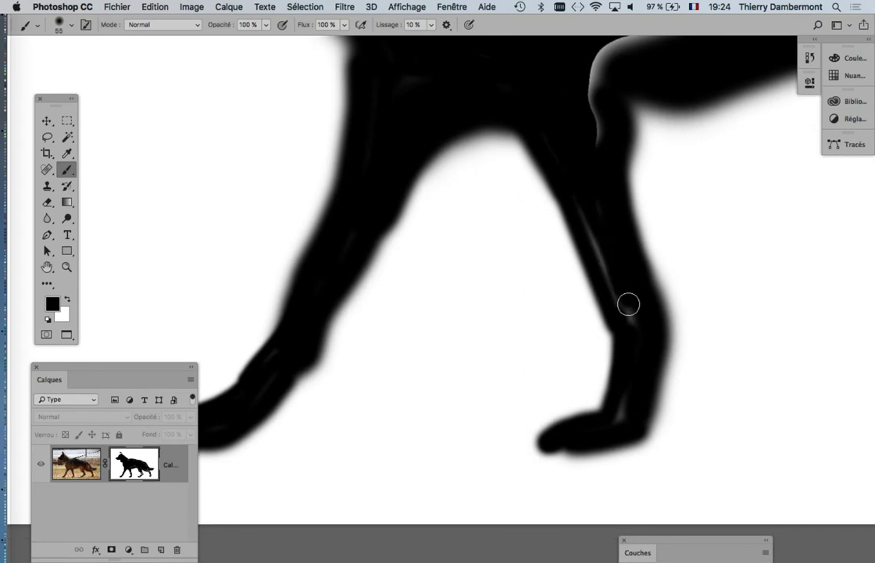
mouse_move(661, 315)
left_mouse_down()
mouse_move(524, 283)
mouse_move(734, 150)
mouse_move(398, 203)
mouse_move(469, 242)
left_mouse_up()
Step: Darken the chest and foreleg edges and fill the pale foreleg gap with black
mouse_move(553, 367)
left_mouse_down()
mouse_move(420, 172)
mouse_move(414, 185)
left_mouse_up()
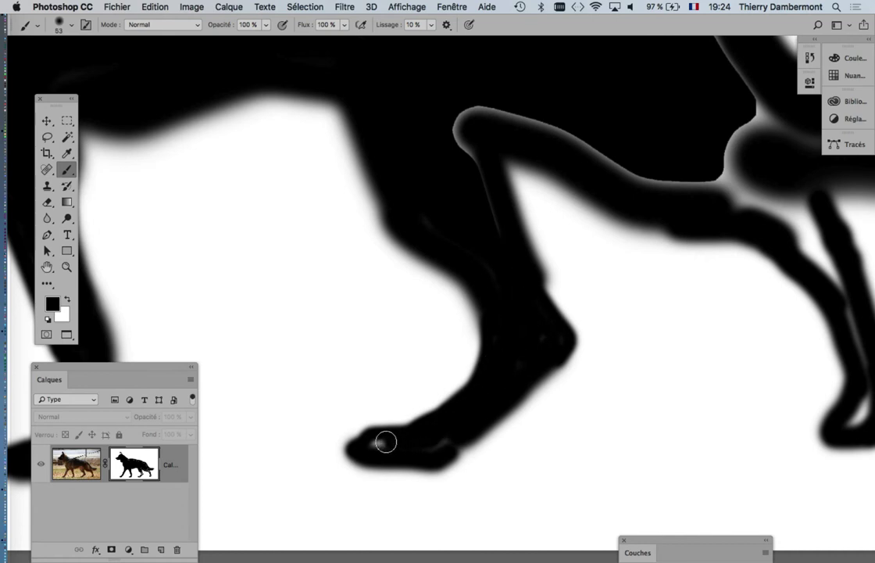
left_click_drag(541, 157, 430, 310)
left_click_drag(523, 228, 274, 196)
key("bracketright")
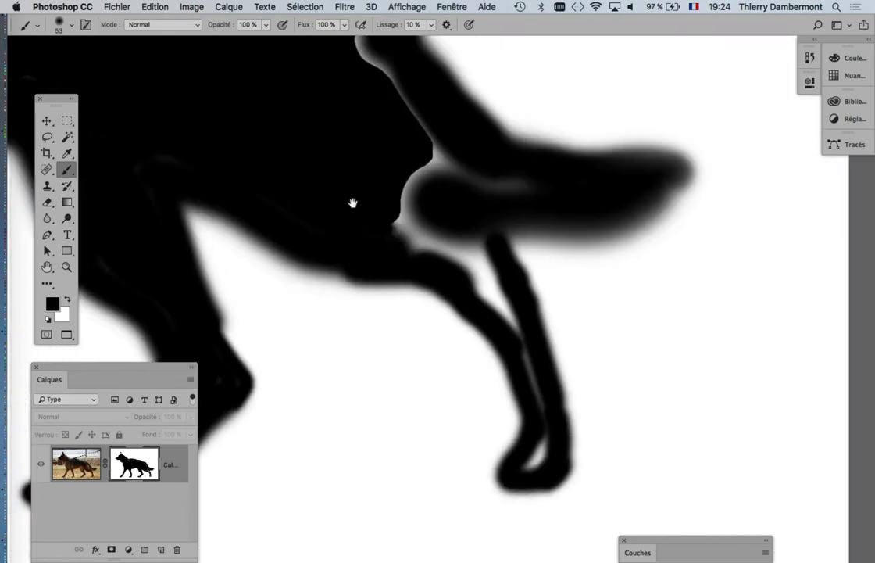
mouse_move(354, 202)
left_mouse_down()
mouse_move(411, 228)
mouse_move(504, 316)
left_mouse_up()
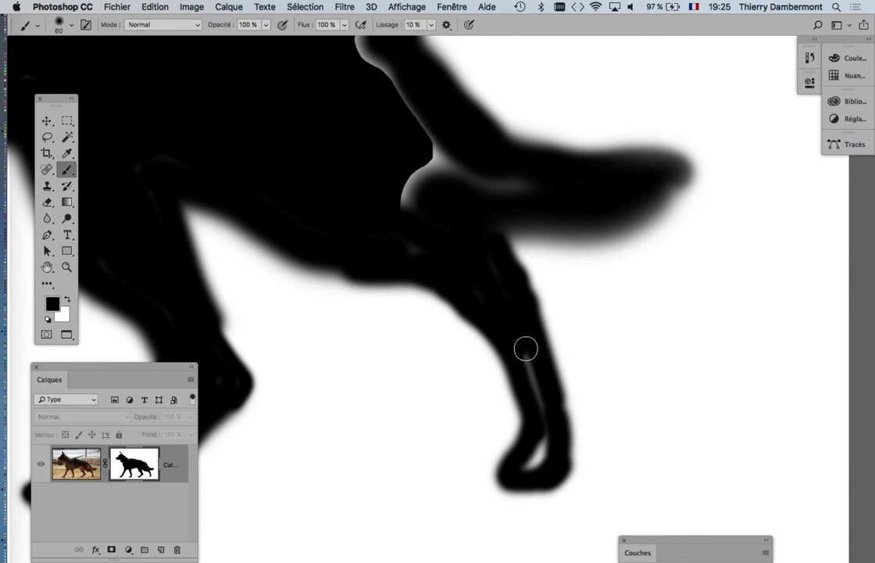
Step: Paint black over the pale line along the back and thicken both ears
left_click_drag(432, 154, 494, 338)
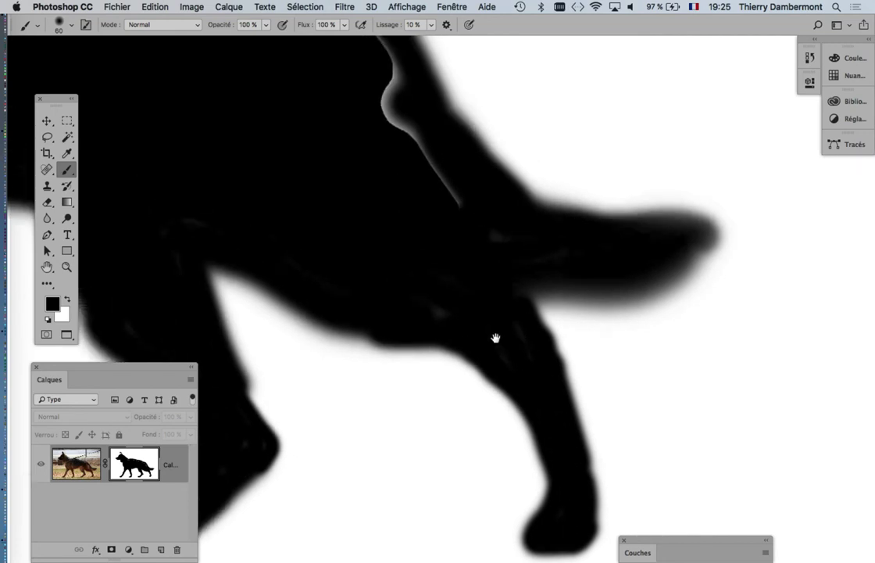
left_click_drag(372, 129, 661, 266)
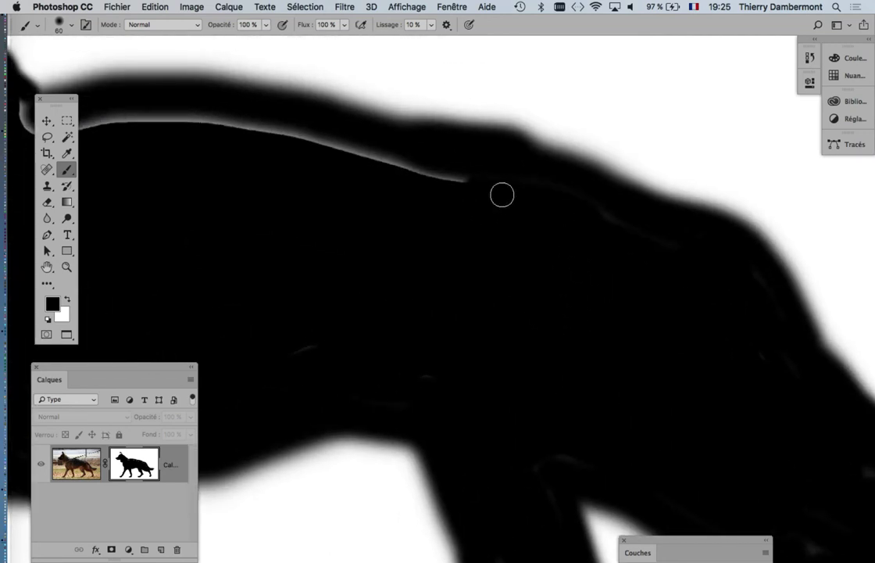
left_click_drag(503, 195, 289, 145)
mouse_move(531, 259)
left_mouse_down()
mouse_move(541, 215)
mouse_move(342, 208)
mouse_move(383, 260)
mouse_move(234, 107)
left_mouse_up()
mouse_move(400, 289)
left_mouse_down()
mouse_move(303, 189)
mouse_move(452, 332)
mouse_move(462, 365)
left_mouse_up()
mouse_move(252, 137)
left_mouse_down()
mouse_move(289, 238)
mouse_move(346, 314)
mouse_move(340, 178)
mouse_move(325, 210)
mouse_move(335, 322)
left_mouse_up()
Step: Zoom out to the whole silhouette and start saving as german-shepherd-02.psd, selecting the 2
scroll(341, 294, "down", 5)
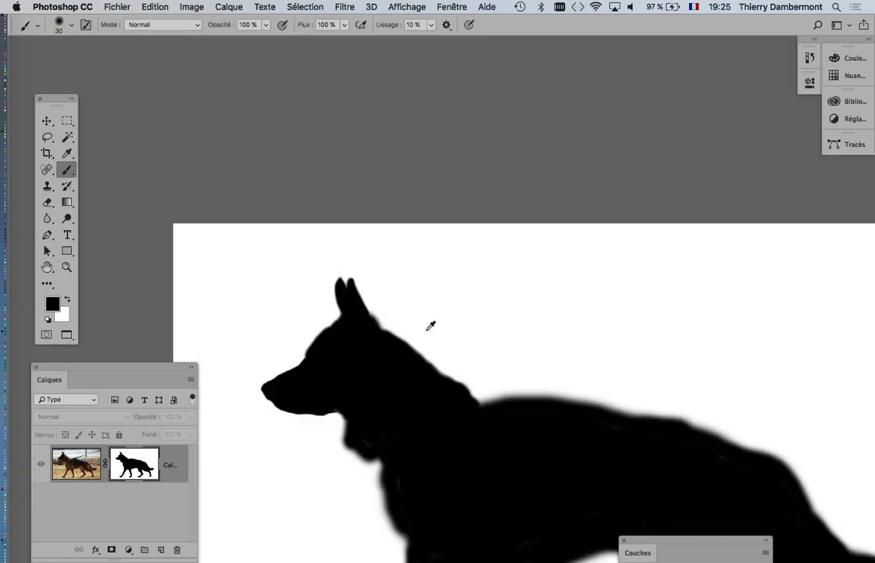
left_click_drag(429, 322, 428, 175)
left_click_drag(429, 244, 459, 176)
scroll(480, 252, "down", 1)
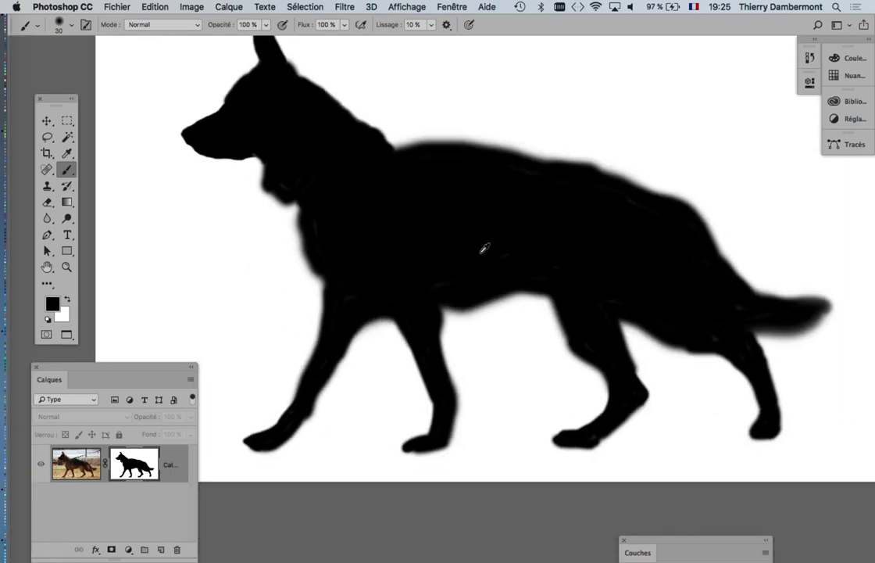
scroll(480, 251, "down", 2)
left_click(117, 6)
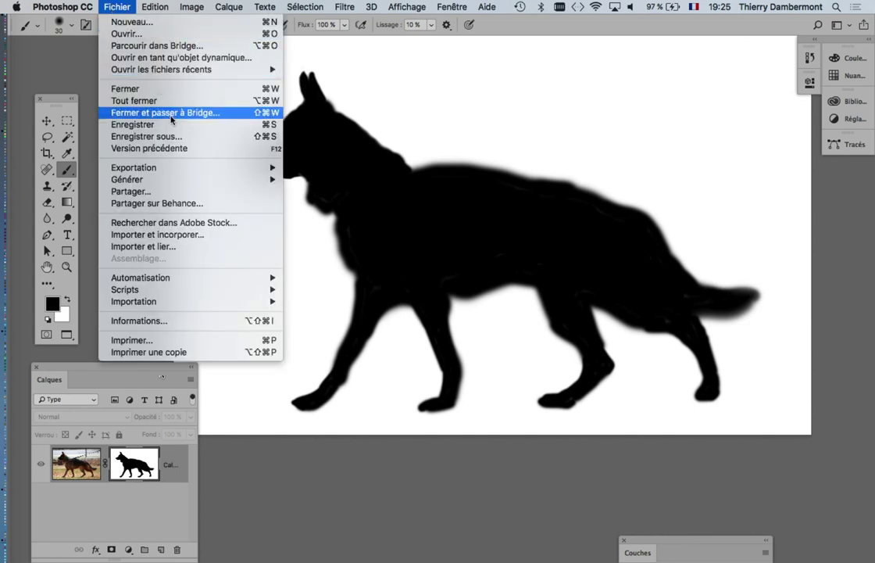
left_click(815, 170)
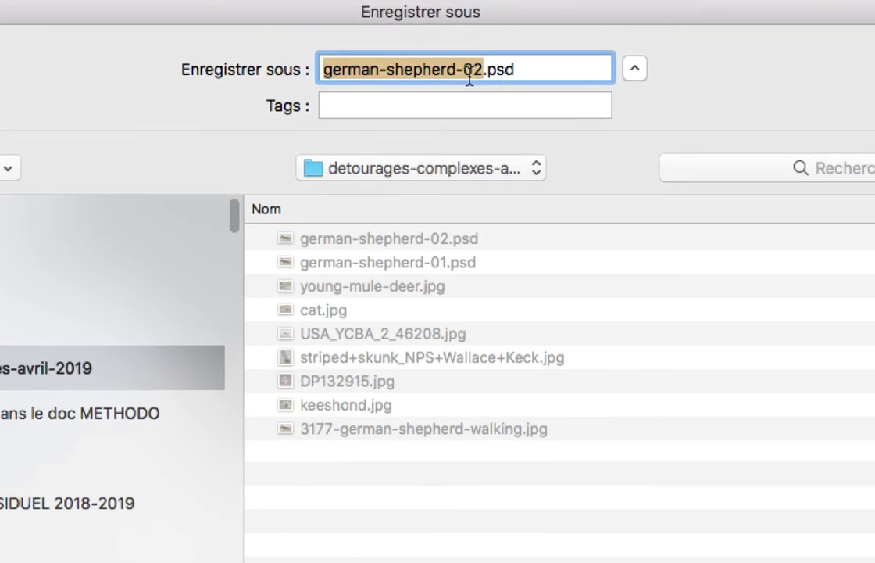
left_click_drag(468, 73, 471, 75)
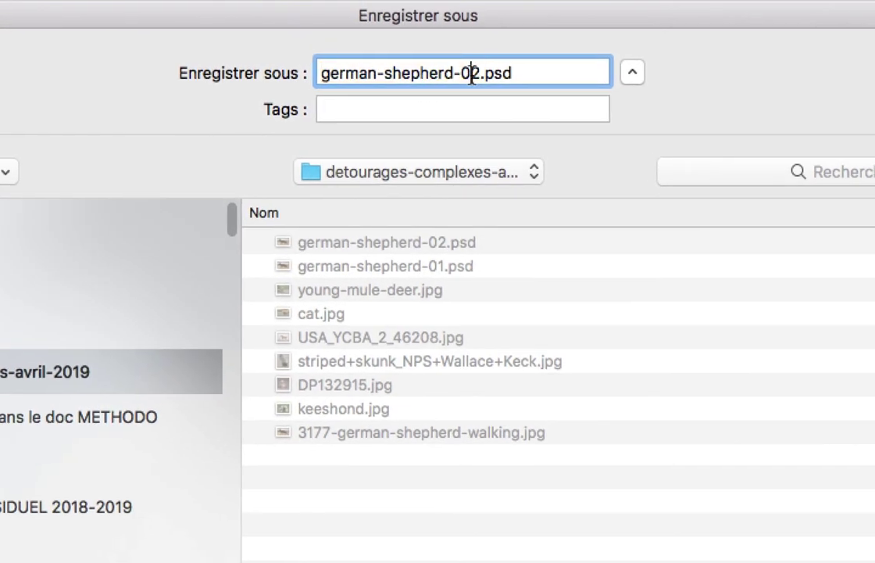